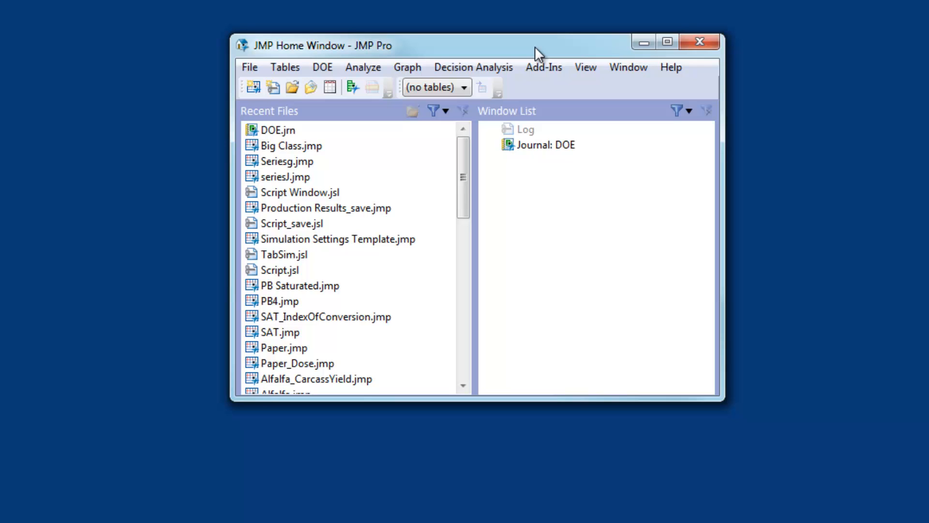
Create a two-factor Central Composite response surface design with 10 runs and make its data table
click(325, 67)
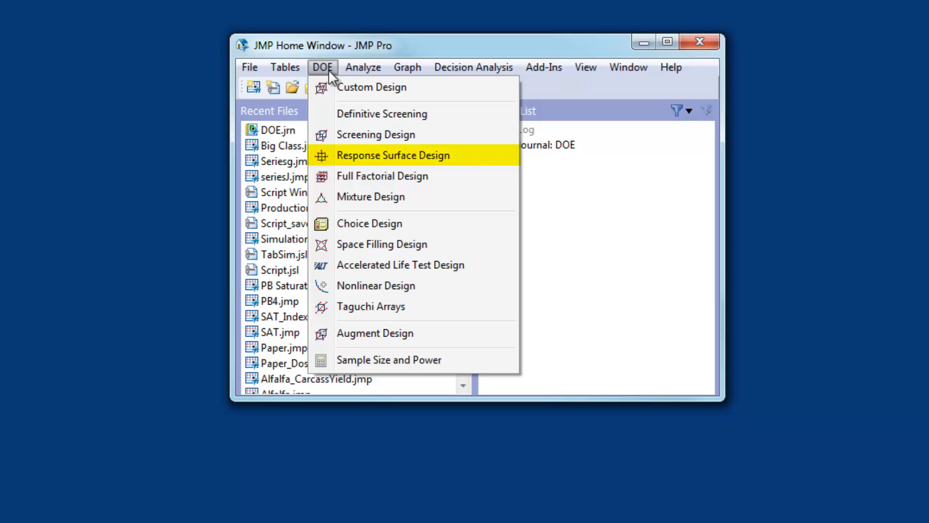
click(390, 156)
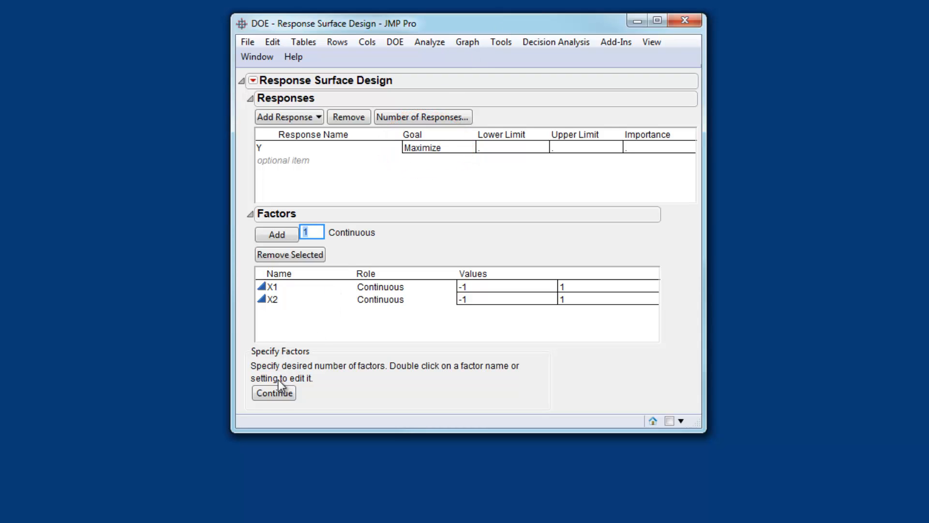
click(275, 394)
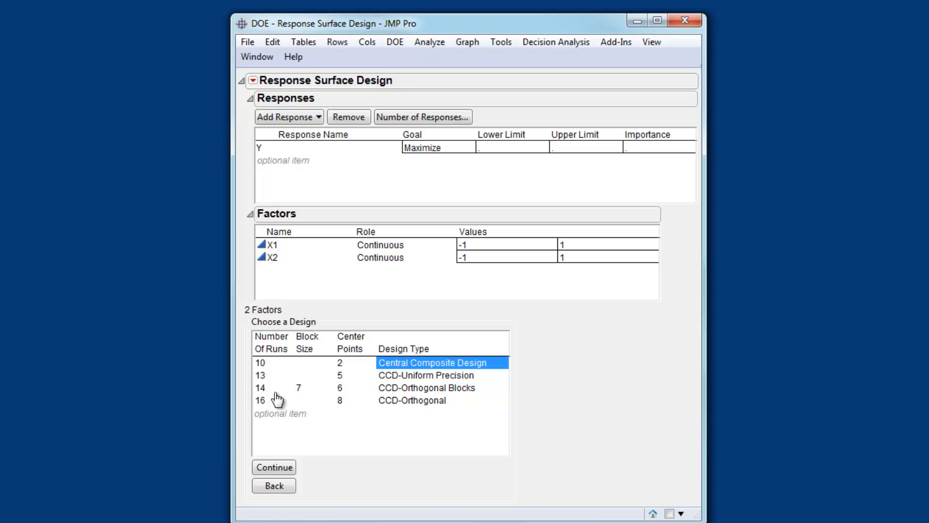
click(279, 468)
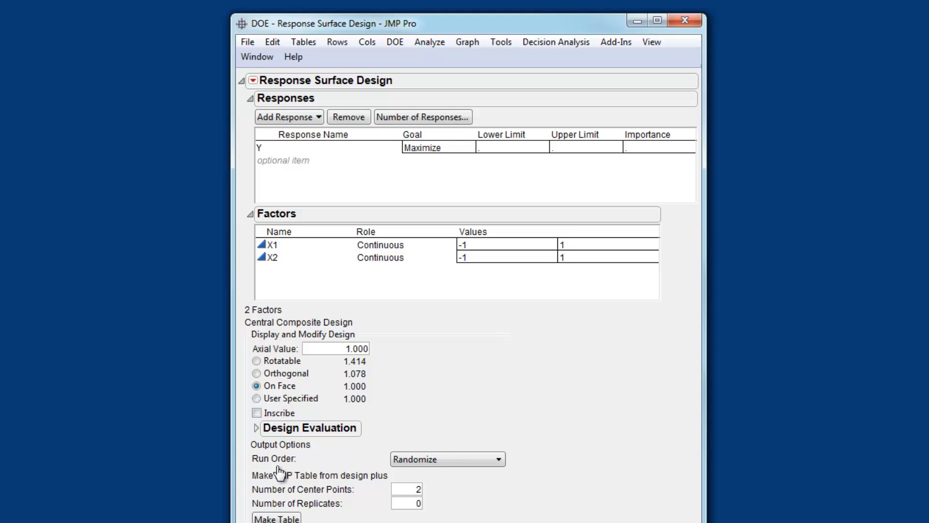
click(283, 518)
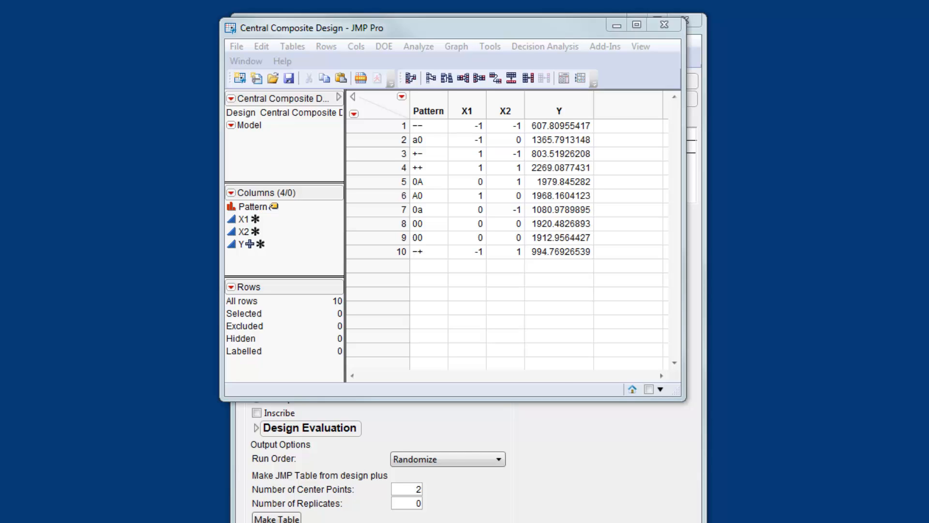
Run the table's Model script to fit a standard least squares model of Y on the response surface effects
click(231, 125)
click(231, 125)
click(248, 140)
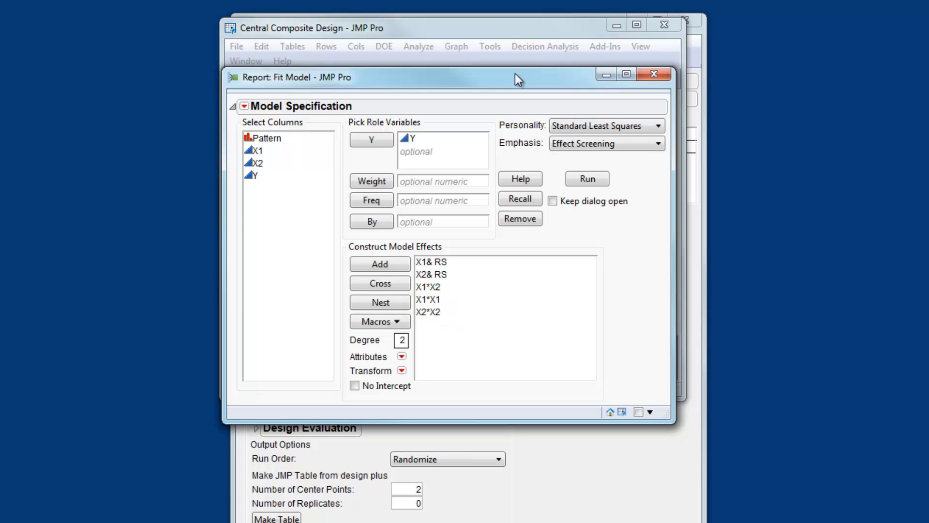
click(587, 180)
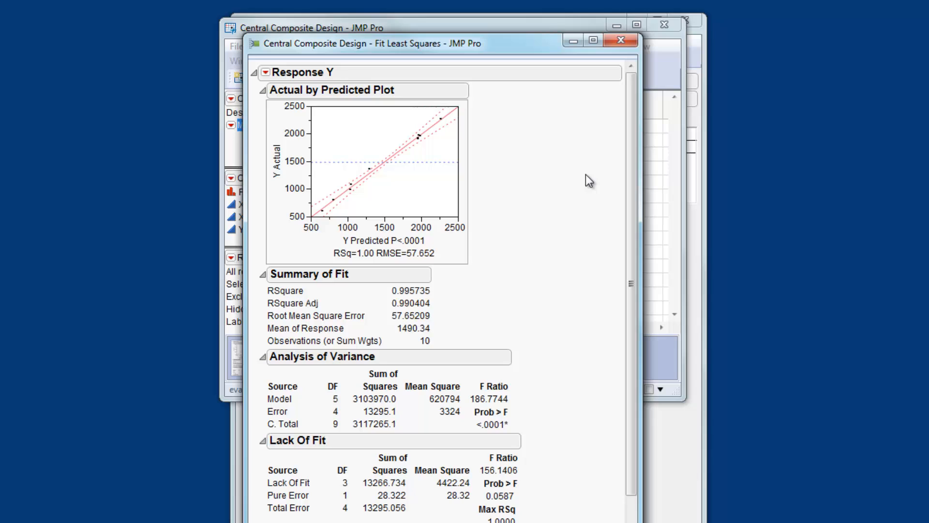
Add a Surface Profiler to the Response Y report
click(266, 73)
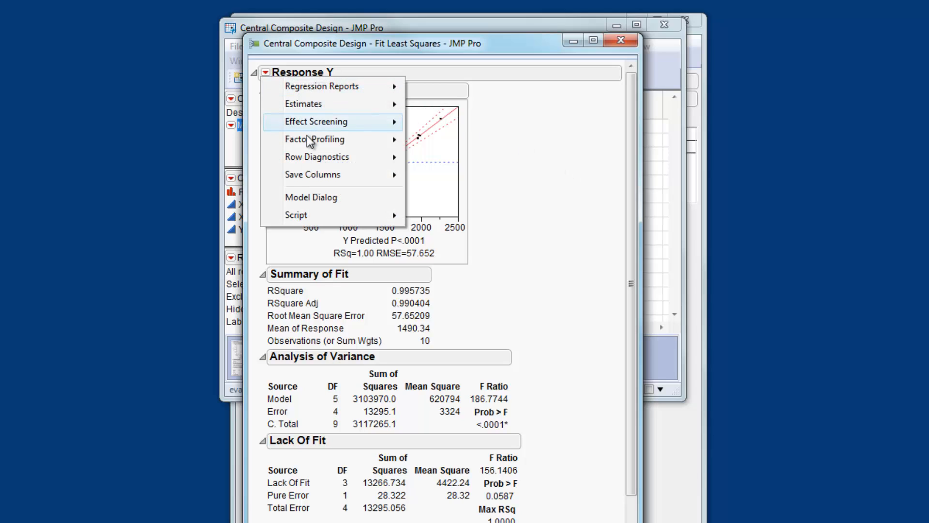
mouse_move(307, 138)
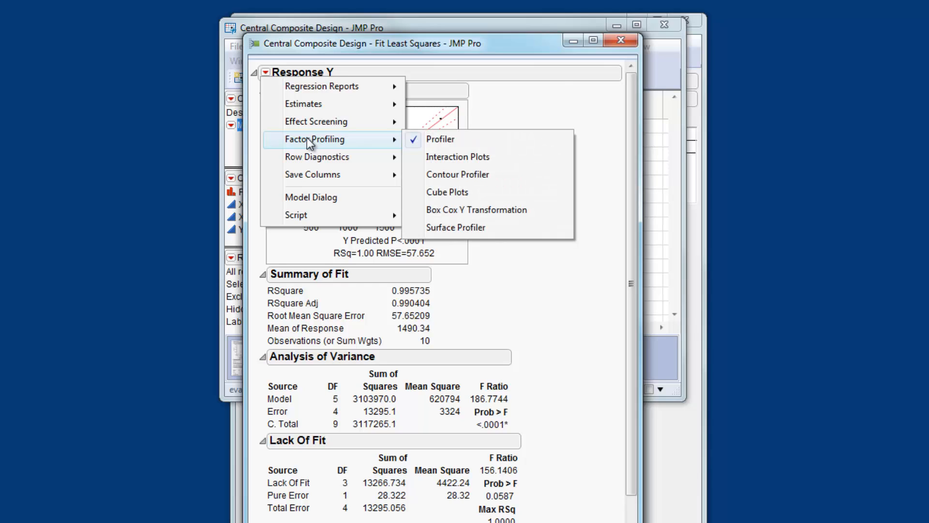
click(471, 227)
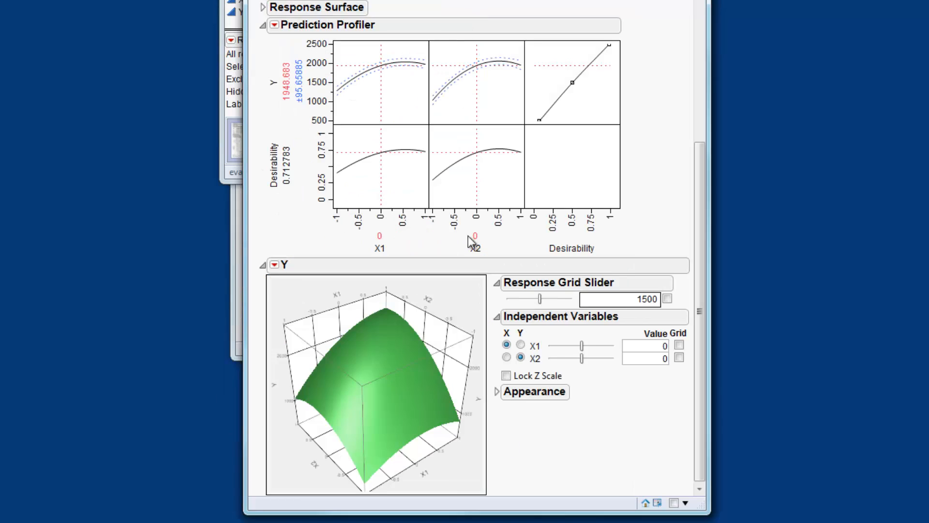
mouse_move(433, 323)
mouse_down()
mouse_move(431, 361)
mouse_move(411, 357)
mouse_move(412, 325)
mouse_move(436, 307)
mouse_move(440, 327)
mouse_move(448, 317)
mouse_move(463, 335)
mouse_move(460, 351)
mouse_move(427, 338)
mouse_move(443, 315)
mouse_up()
drag(345, 432, 304, 449)
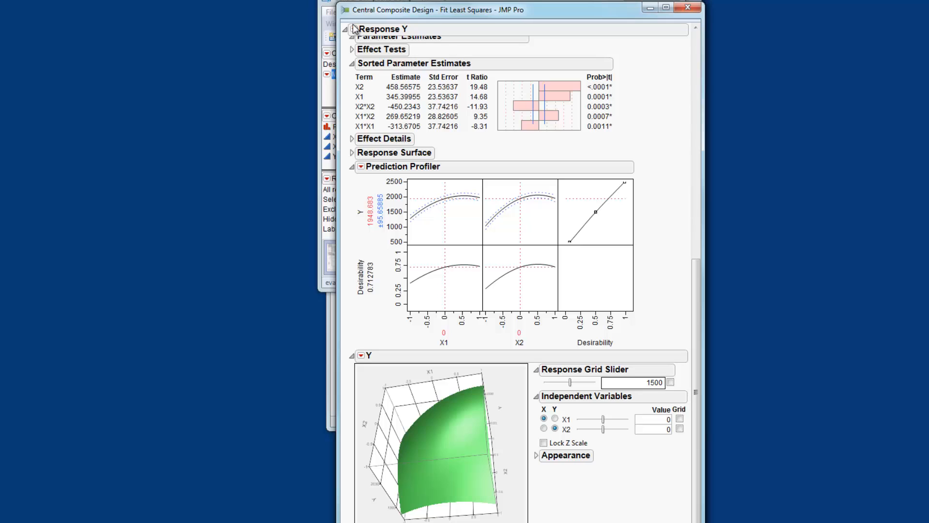
Save the model's prediction formula as a new column in the design table
click(354, 30)
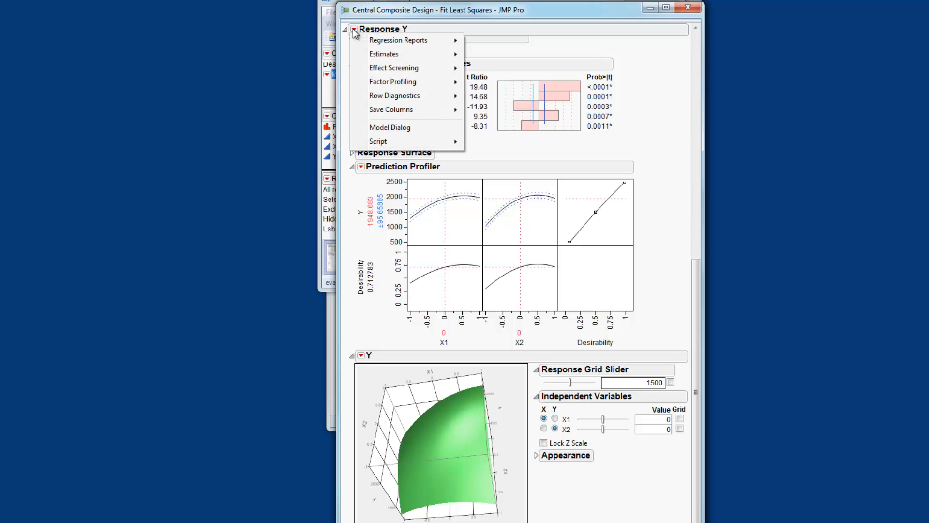
mouse_move(401, 110)
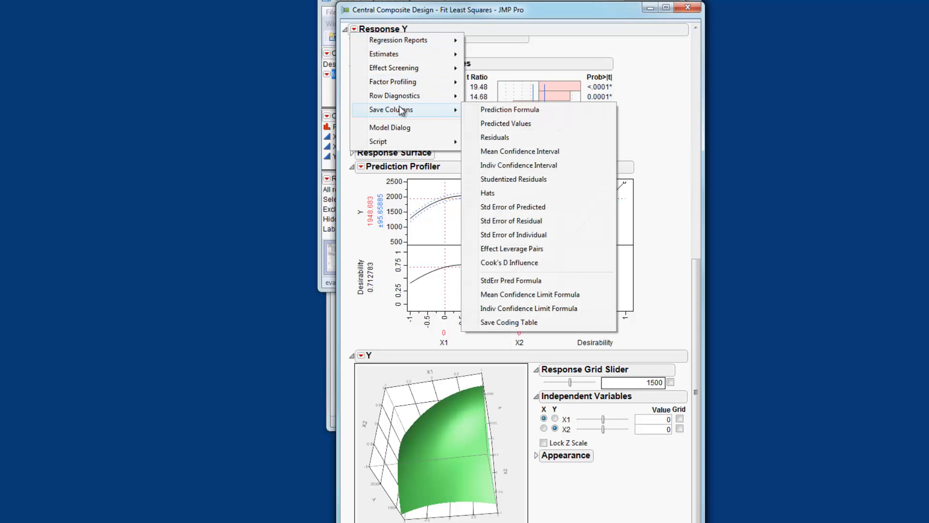
click(529, 112)
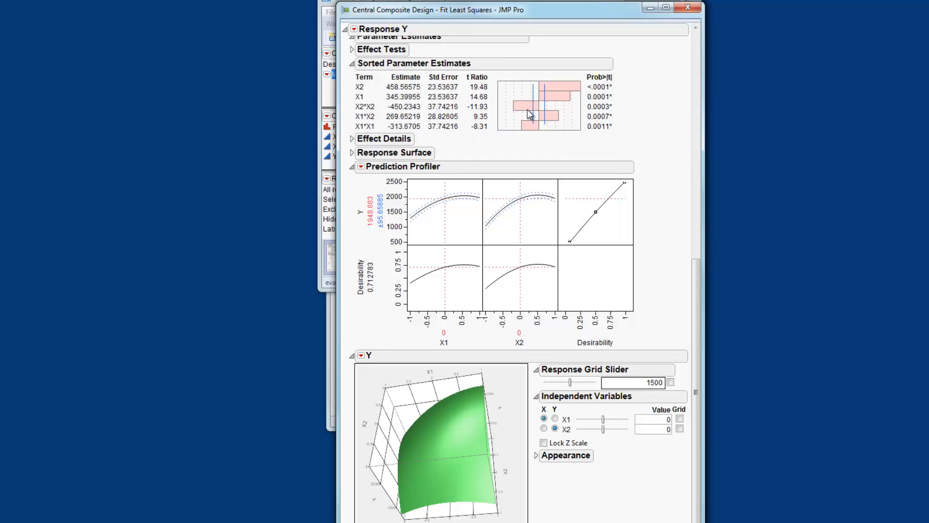
click(545, 2)
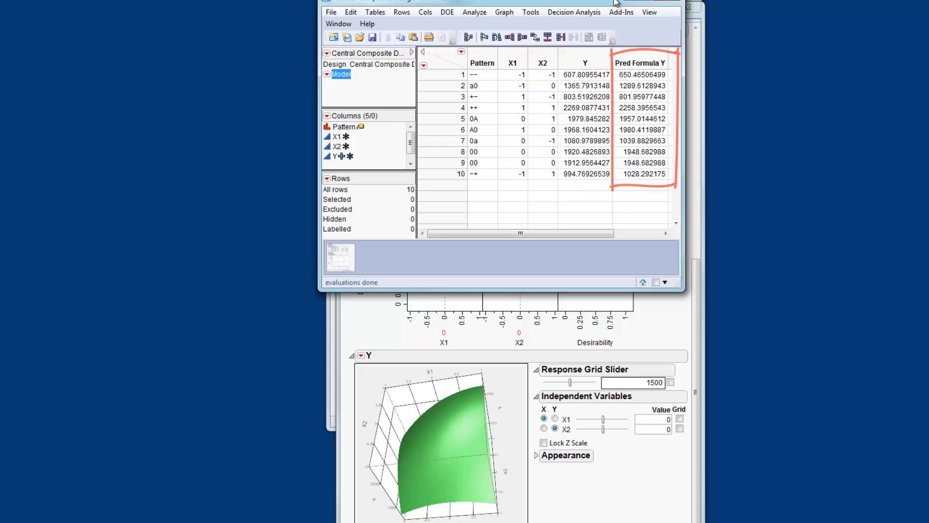
Create a Surface Plot of the Pred Formula Y column
click(504, 12)
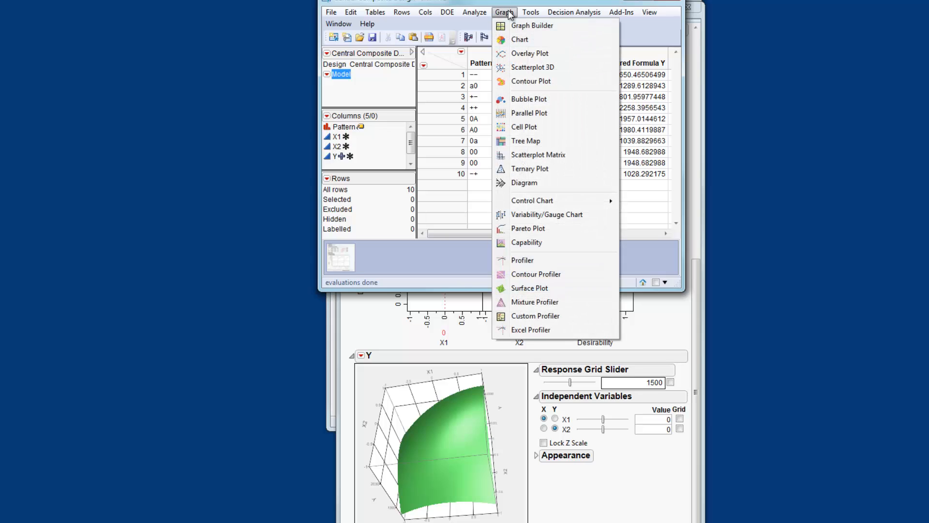
click(550, 288)
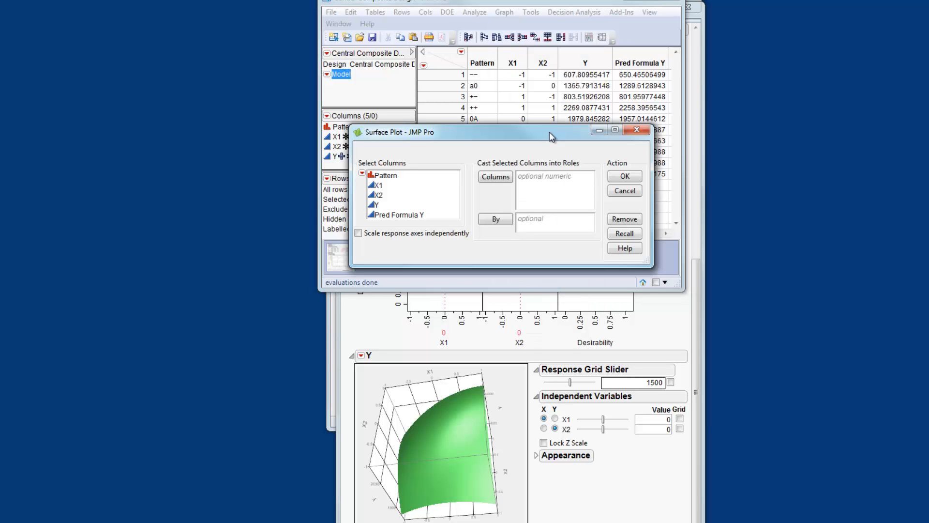
click(409, 215)
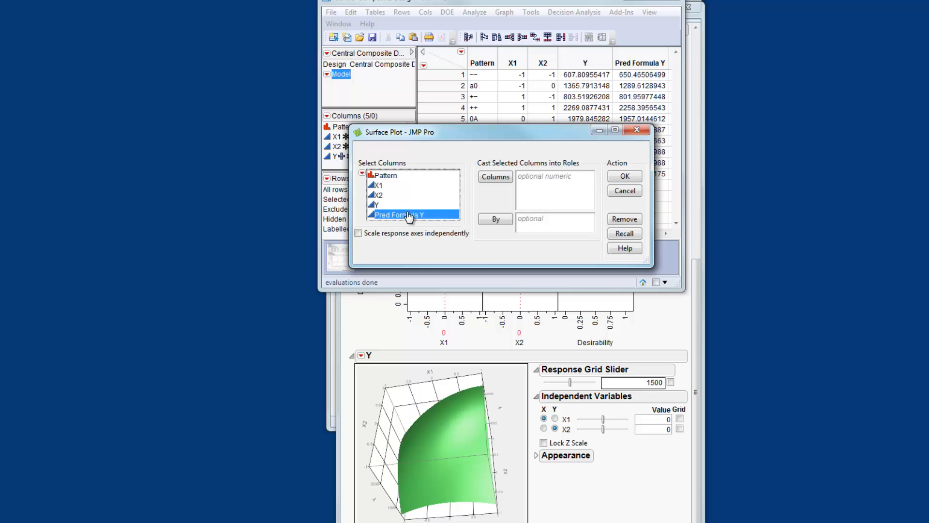
click(494, 177)
click(629, 177)
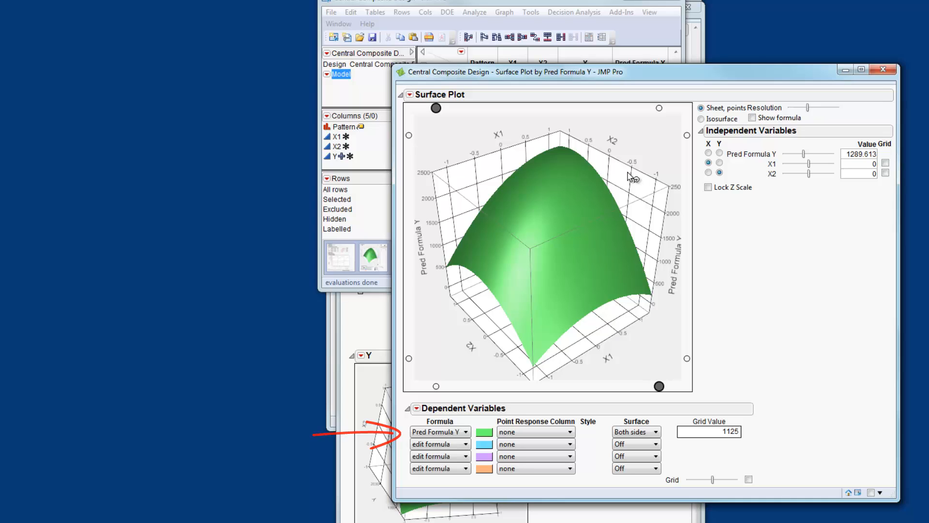
Set the surface to Discrete Gradients with the Spectral theme, 20 gradient levels and an X and Y mesh
click(490, 435)
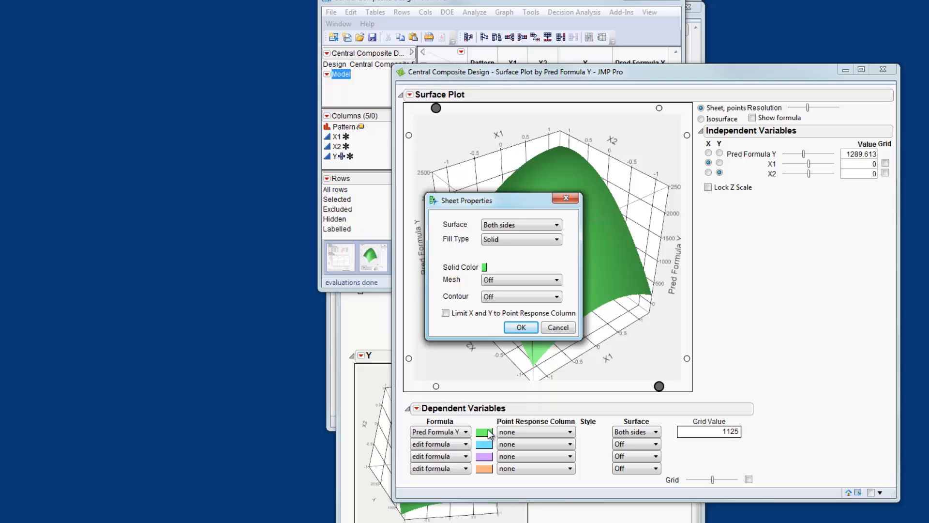
click(512, 239)
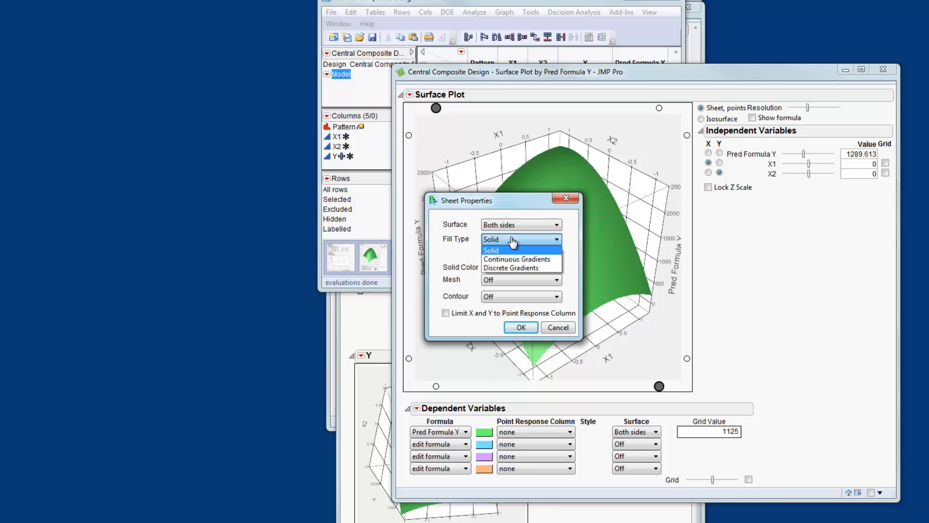
click(514, 268)
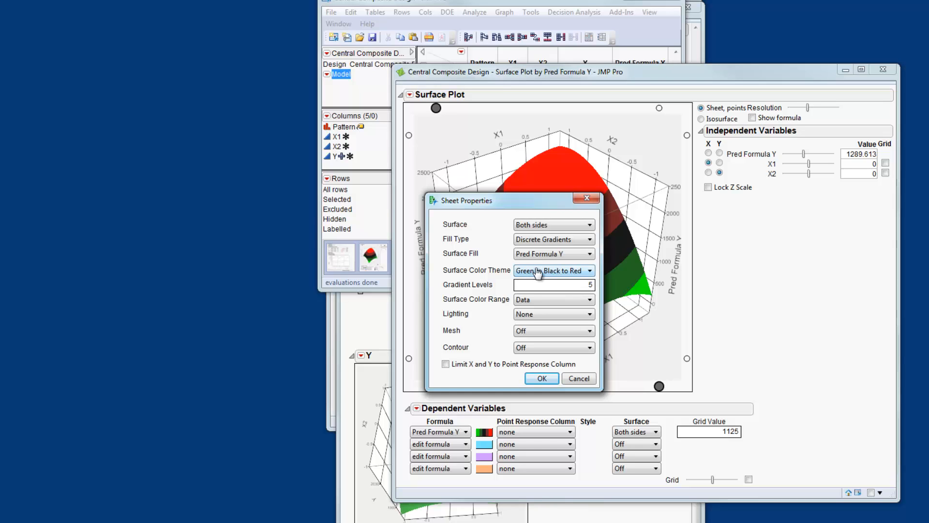
click(536, 271)
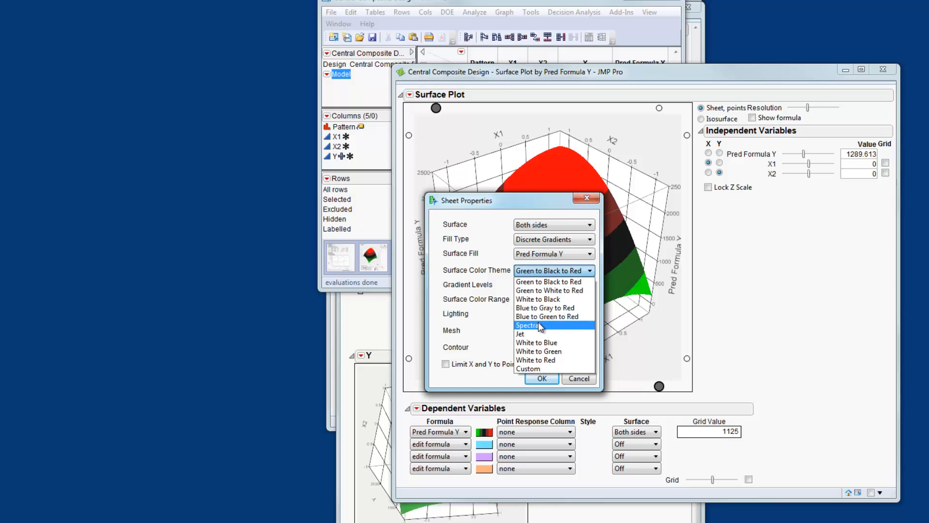
click(538, 325)
double_click(557, 288)
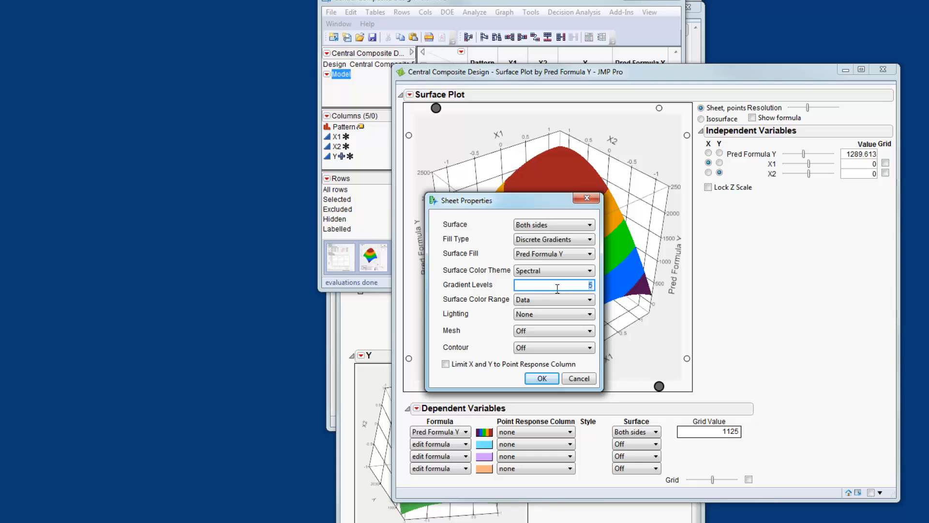
text(20)
click(553, 333)
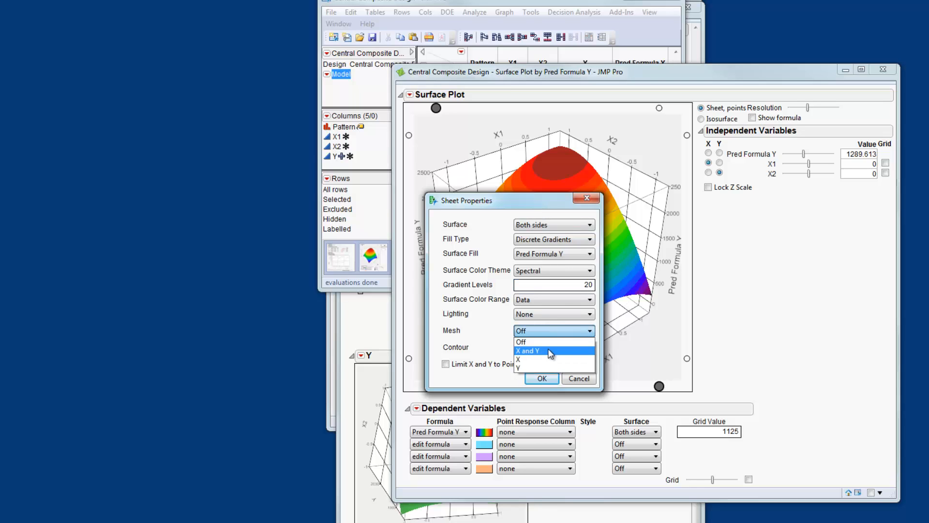
click(550, 351)
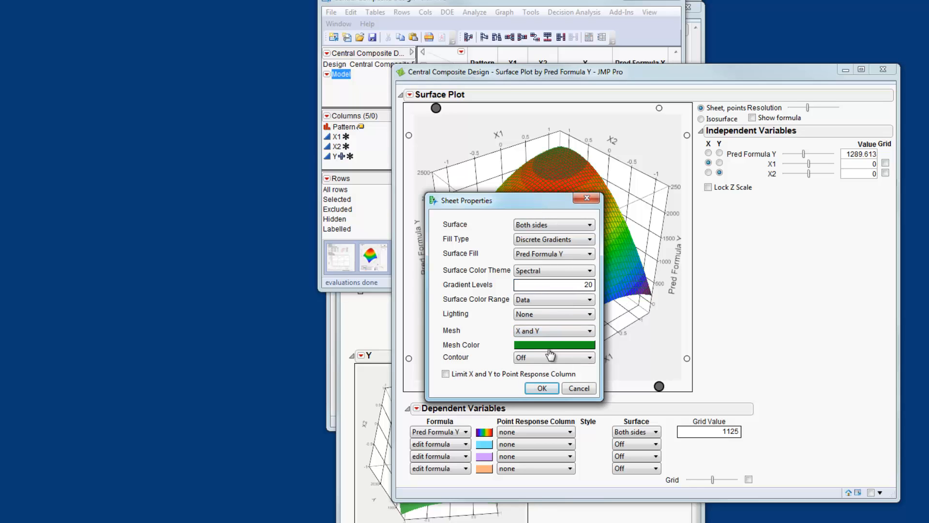
click(541, 389)
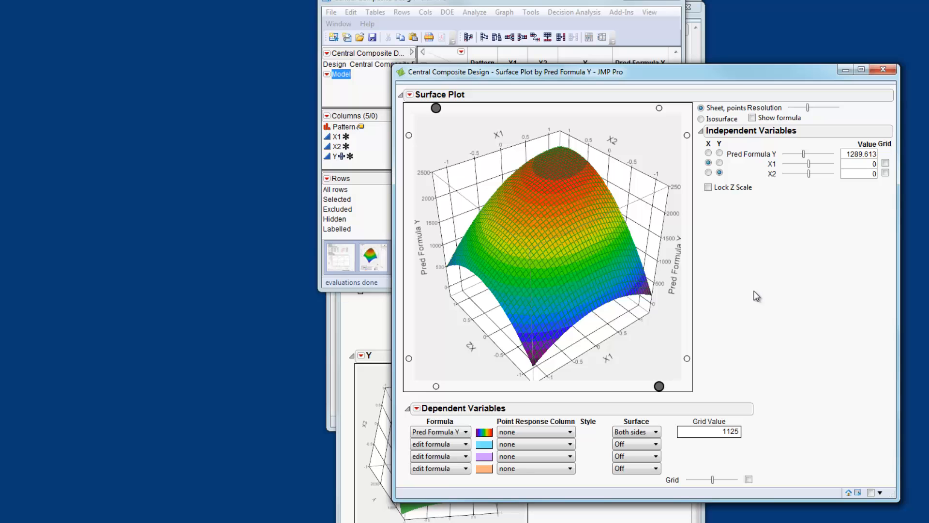
mouse_move(653, 238)
mouse_down()
mouse_move(645, 325)
mouse_move(611, 221)
mouse_move(641, 209)
mouse_move(646, 226)
mouse_up()
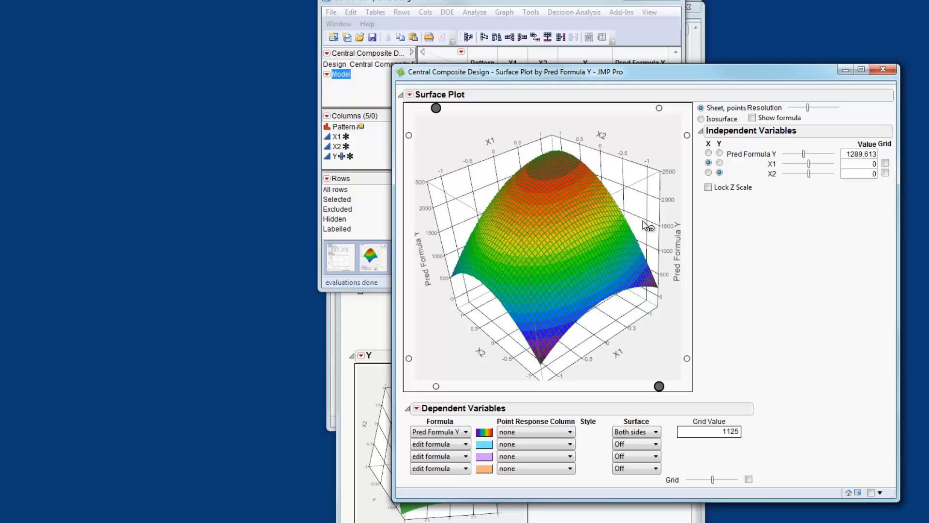
click(561, 4)
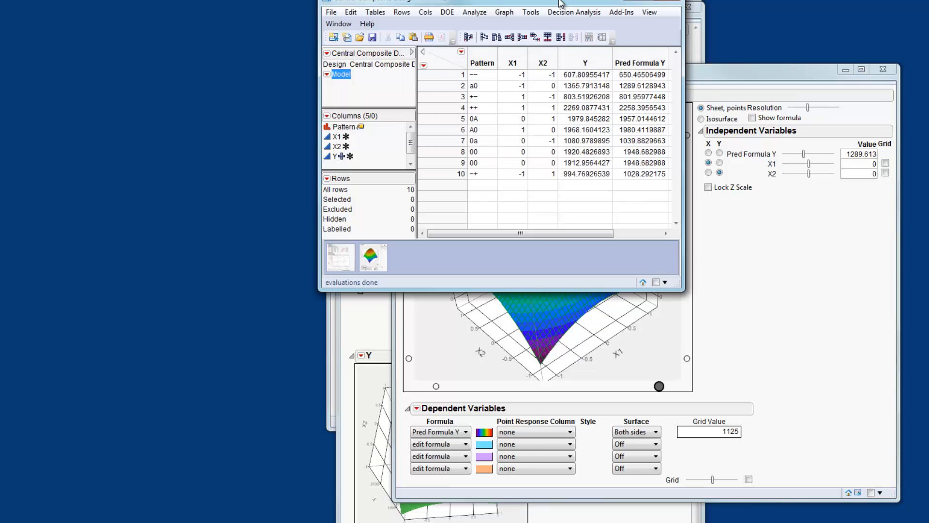
click(505, 13)
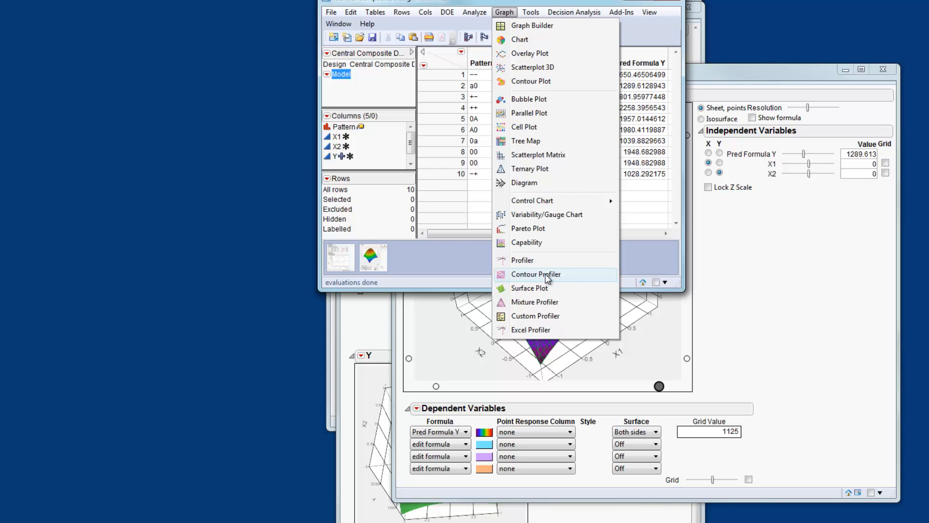
click(373, 320)
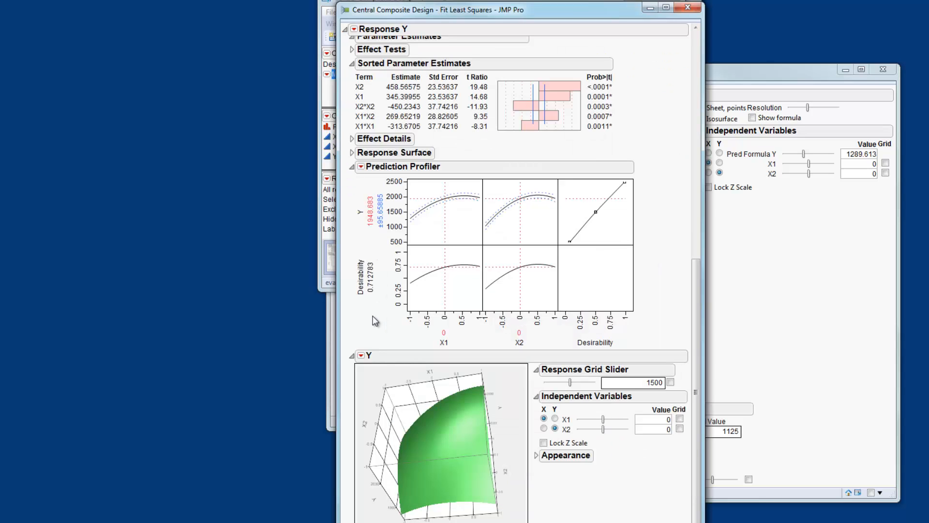
Add a Contour Profiler to the Response Y report
click(355, 30)
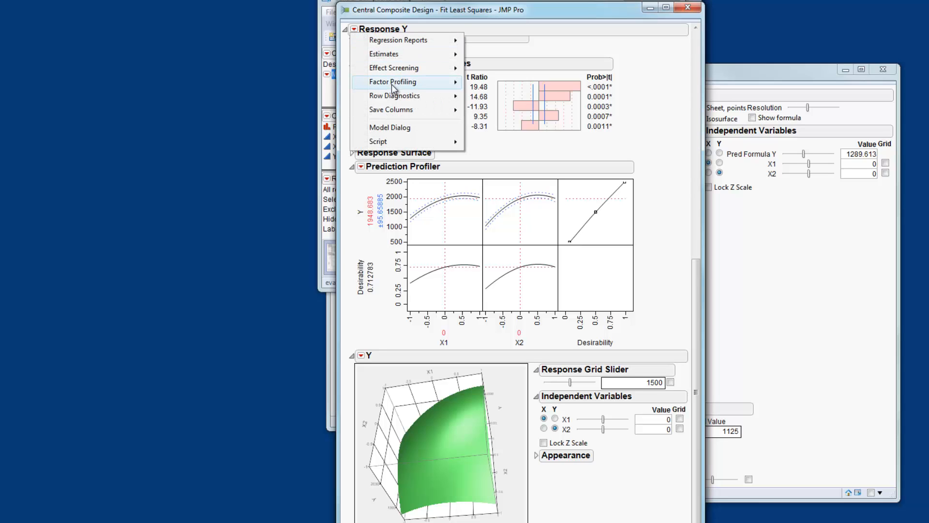
mouse_move(392, 83)
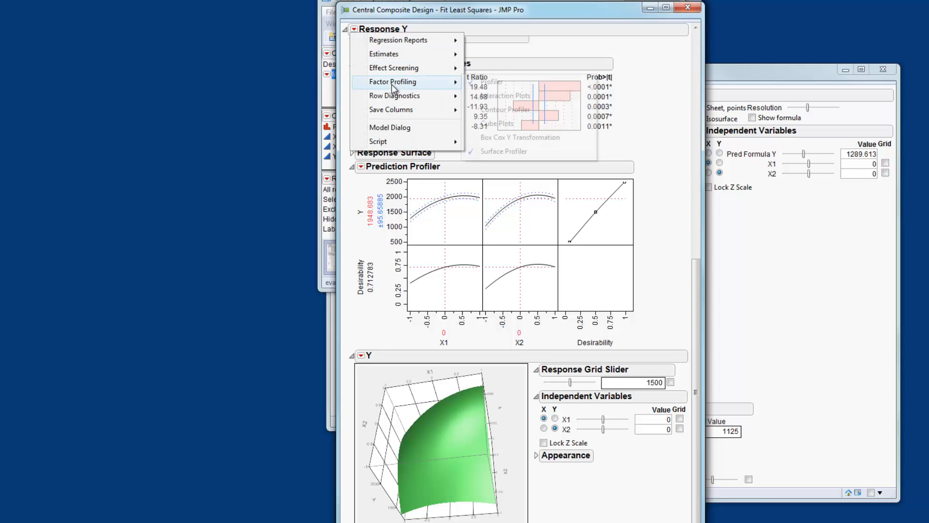
click(525, 111)
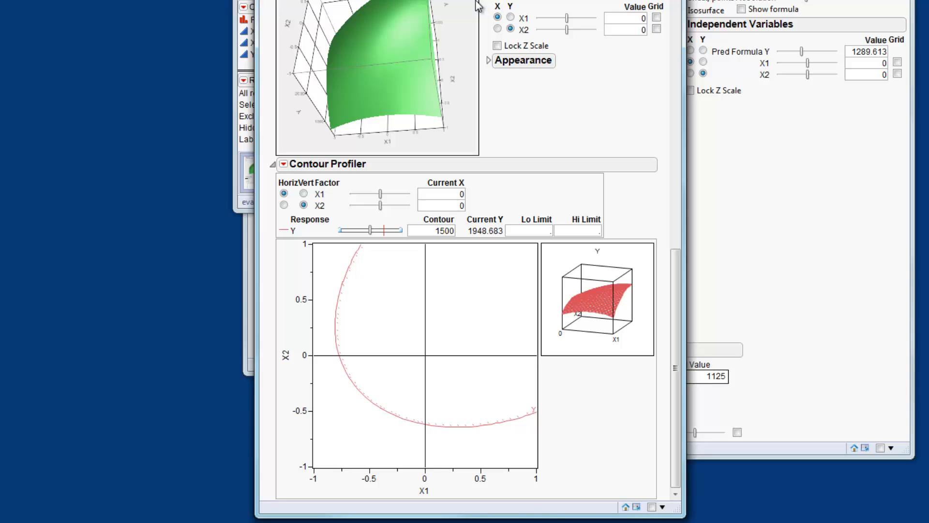
Add a contour grid to the Contour Profiler from 600 to 2200 in increments of 200
click(284, 164)
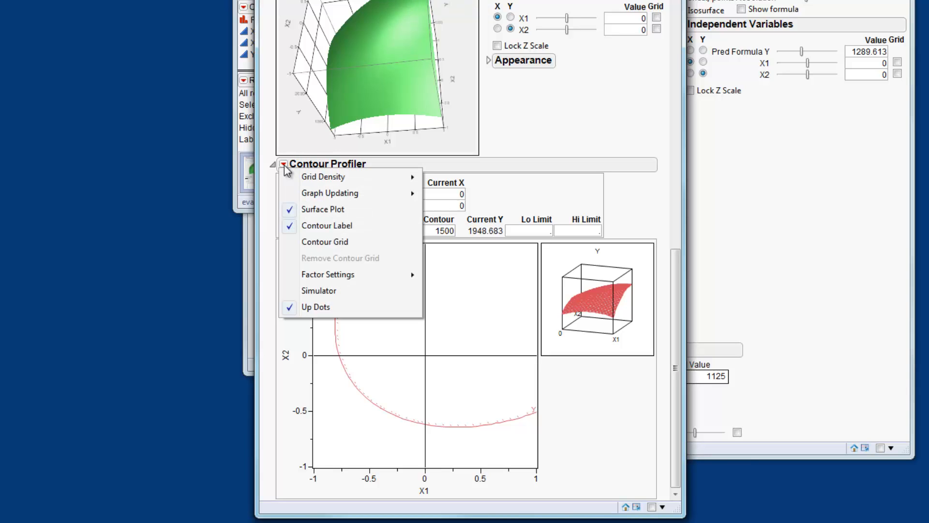
click(337, 242)
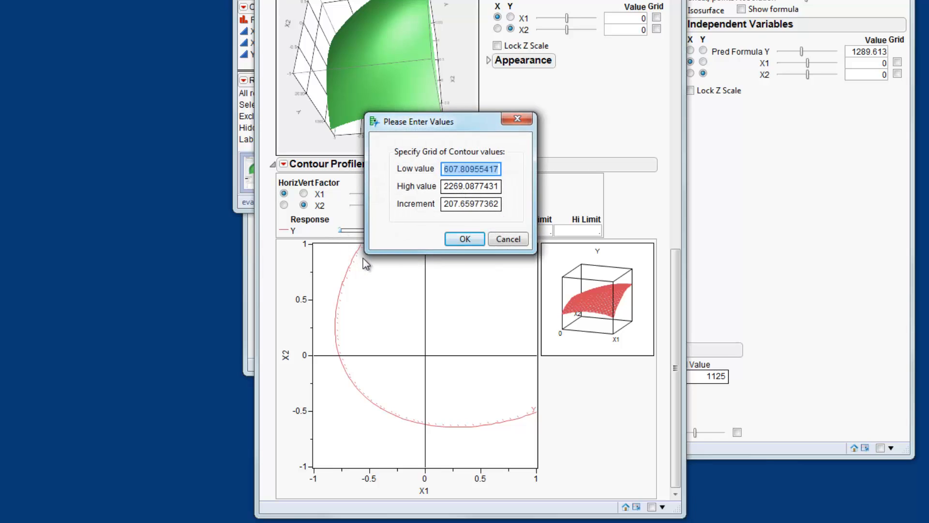
click(447, 200)
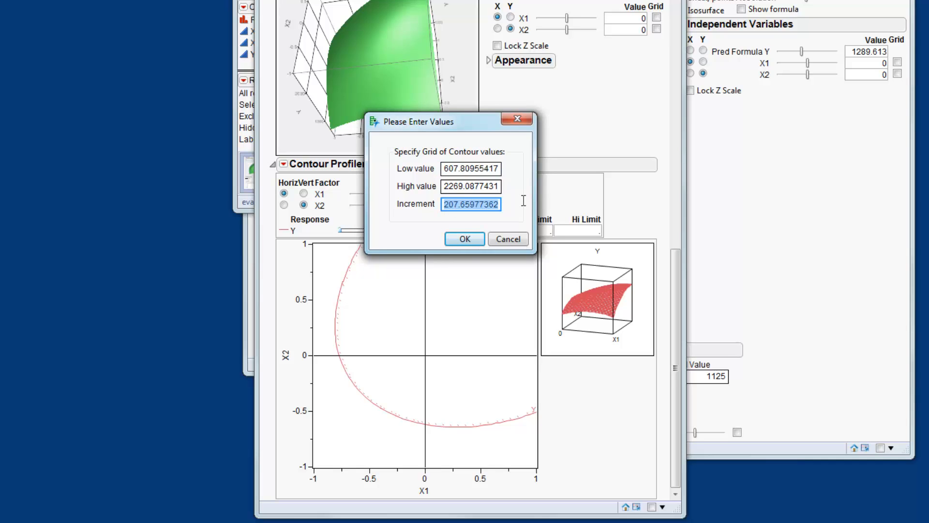
text(200)
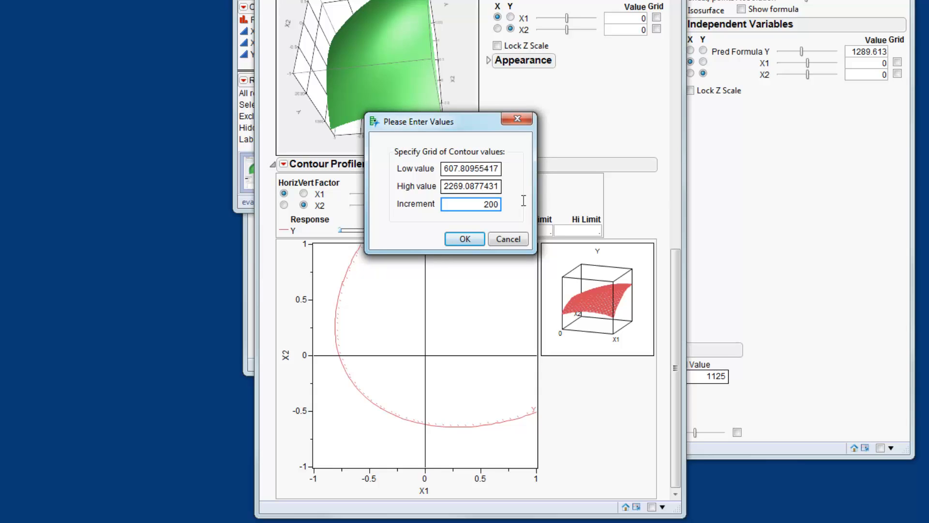
click(455, 188)
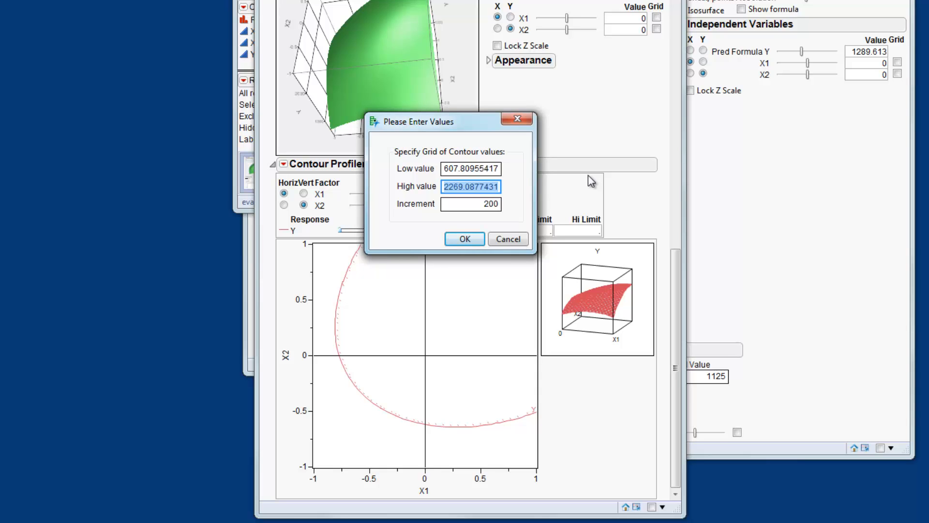
text(2200)
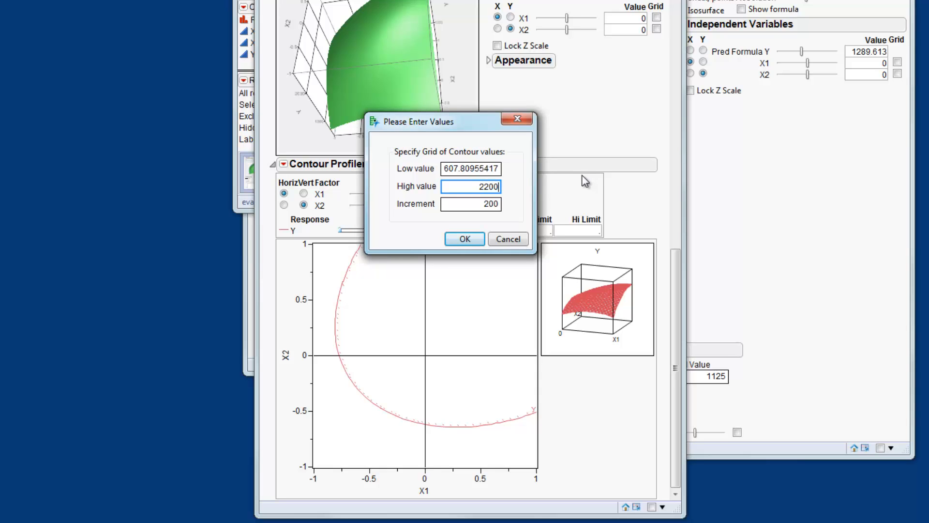
double_click(492, 168)
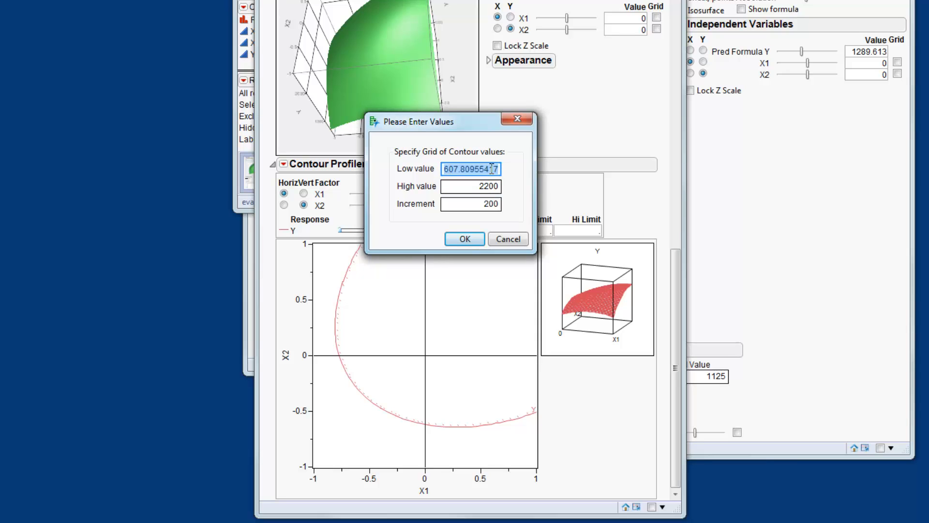
text(600)
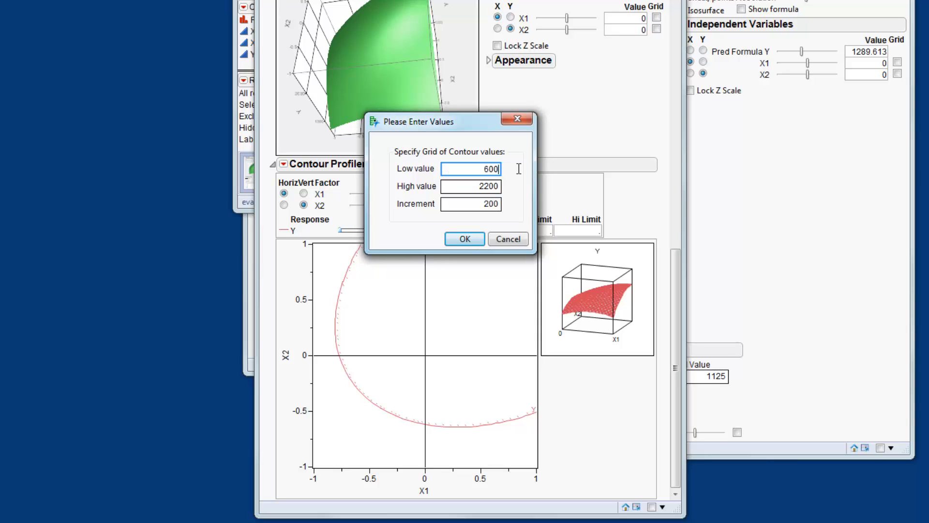
click(464, 239)
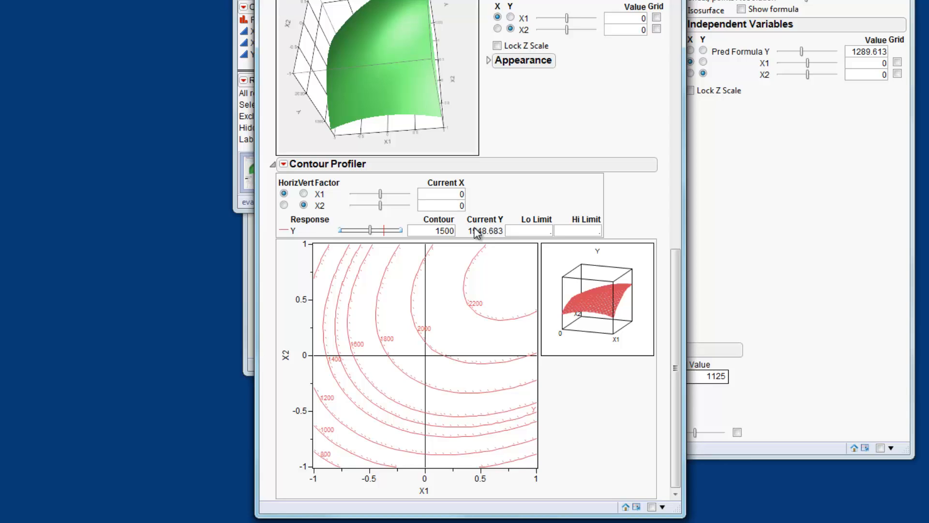
Turn off Up Dots in the Contour Profiler and move the crosshair to about X1 0.65, X2 0.02
click(284, 164)
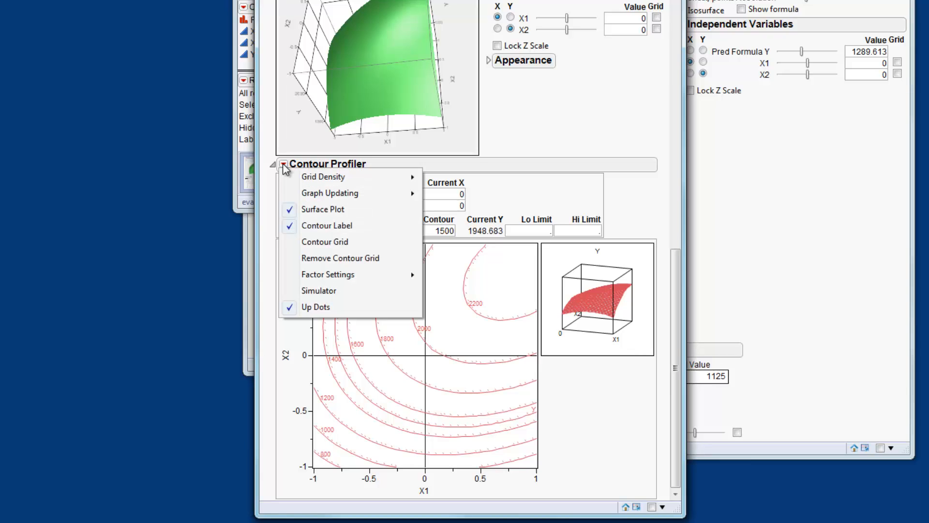
click(327, 307)
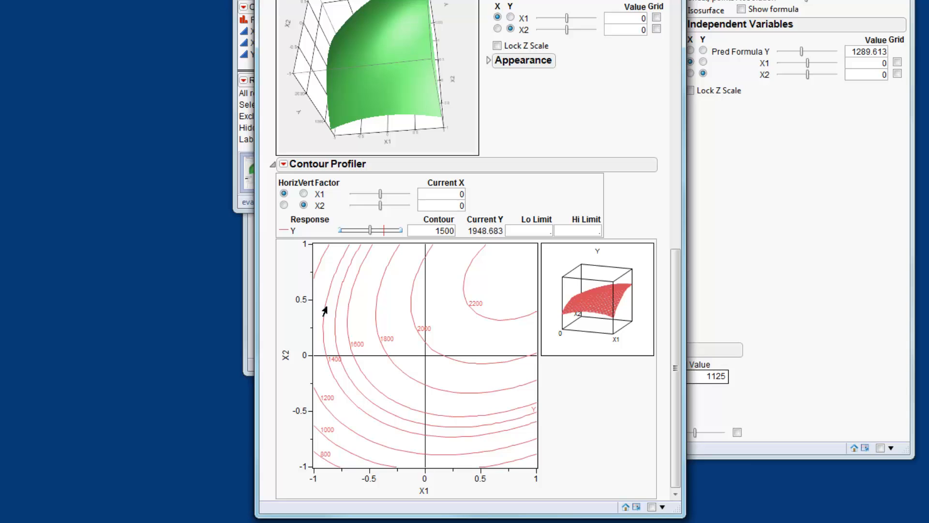
click(426, 356)
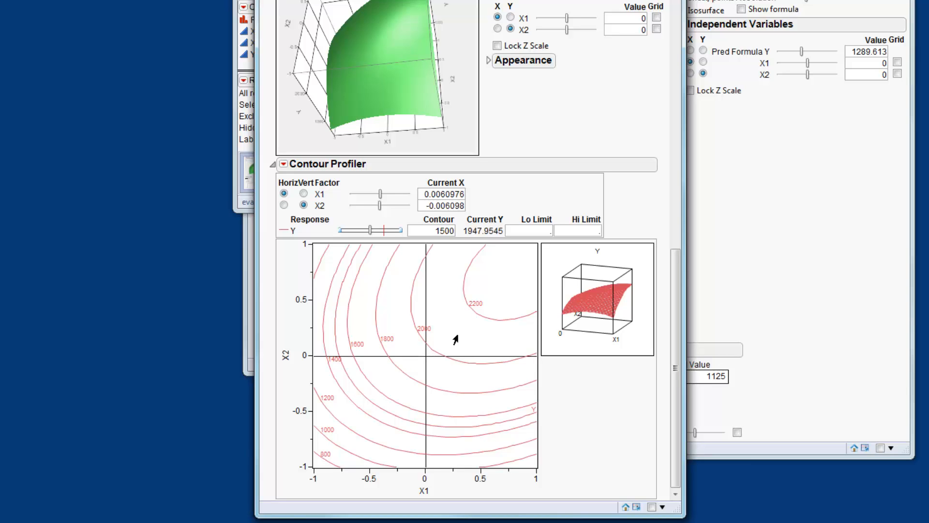
mouse_move(455, 339)
mouse_down()
mouse_move(370, 326)
mouse_move(361, 386)
mouse_move(469, 368)
mouse_move(469, 328)
mouse_move(423, 328)
mouse_move(392, 353)
mouse_move(394, 373)
mouse_move(474, 363)
mouse_move(435, 357)
mouse_move(411, 338)
mouse_move(407, 365)
mouse_move(467, 370)
mouse_move(494, 358)
mouse_up()
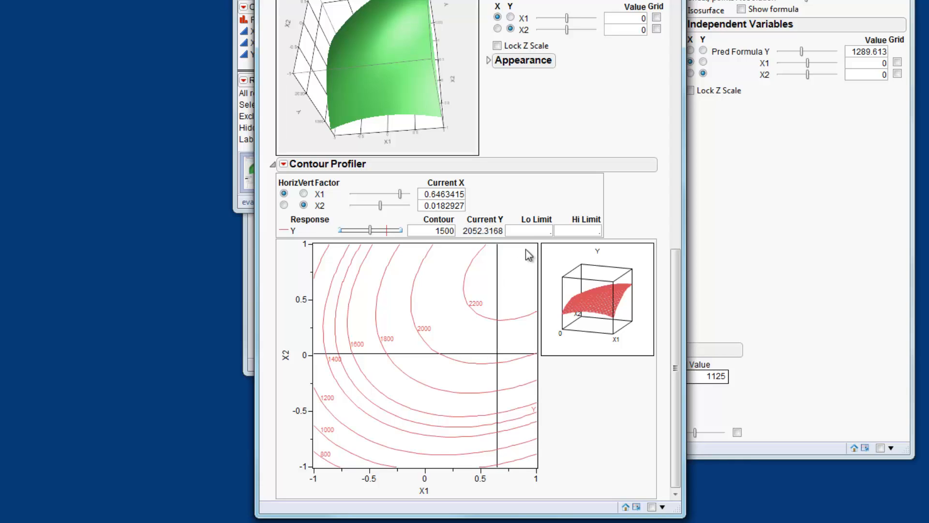
Set the Lo Limit for response Y to 1500 in the Contour Profiler
click(536, 229)
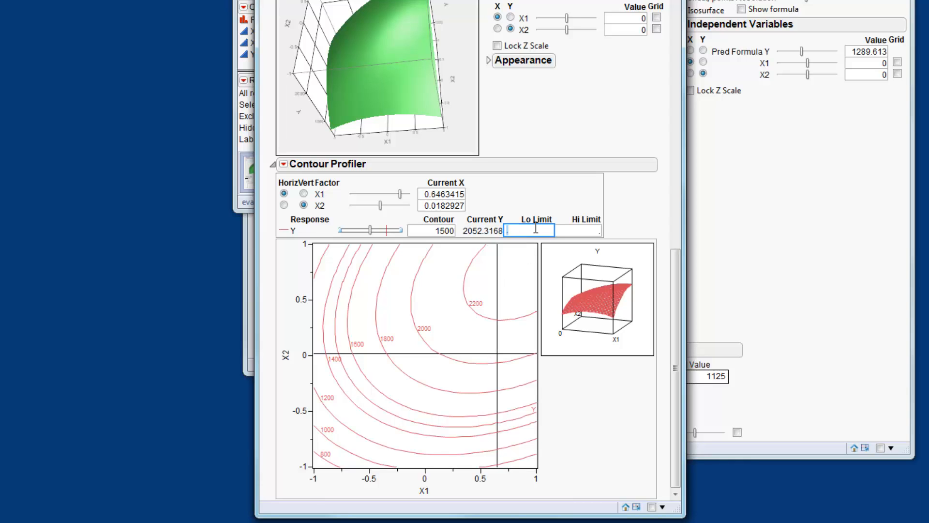
text(1500)
key(Return)
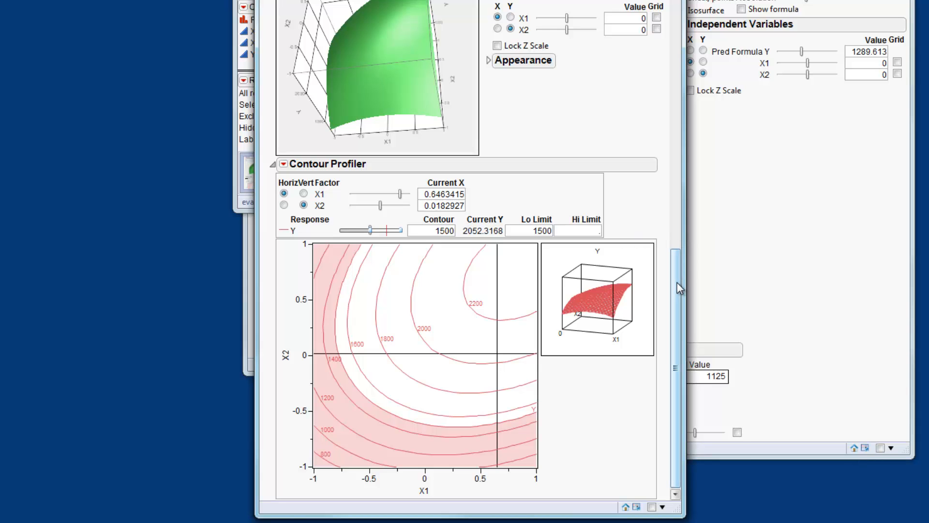
Explore how predicted Y changes by moving the X1 and X2 settings in the Prediction Profiler
drag(672, 282, 652, 118)
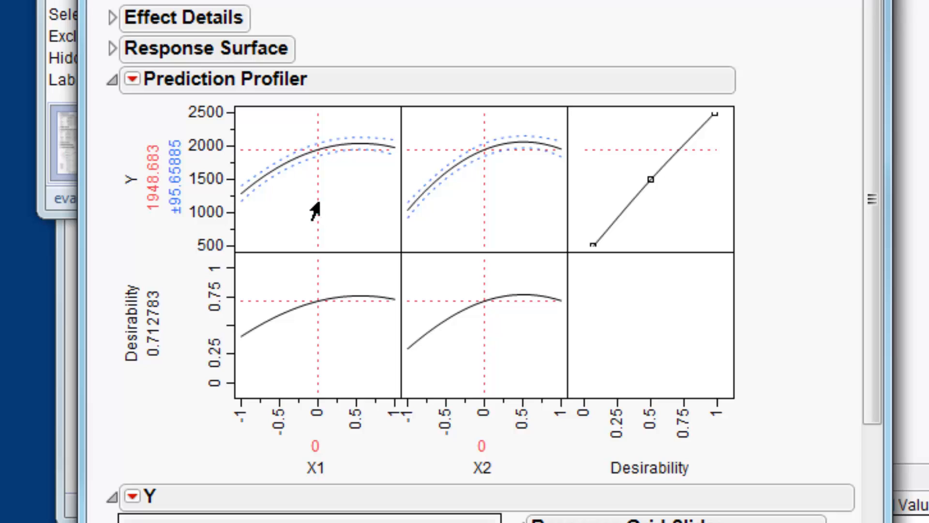
drag(318, 204, 354, 207)
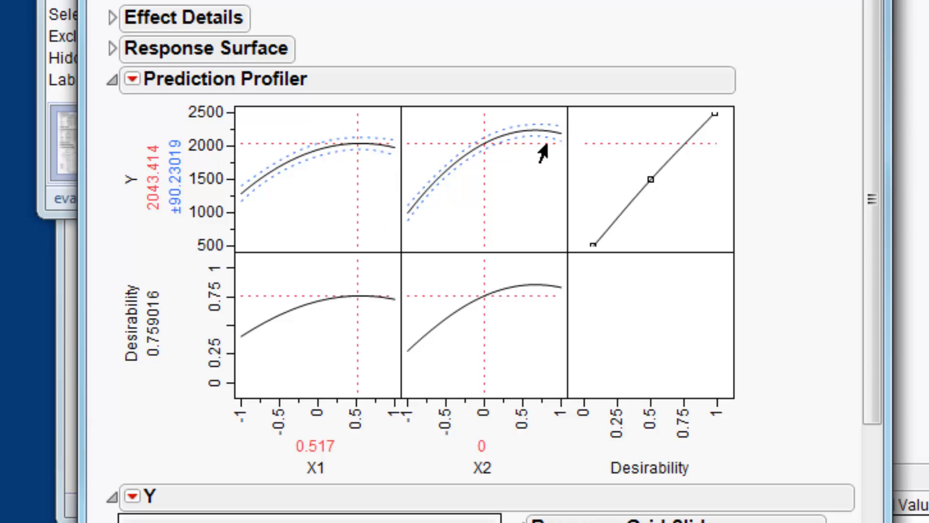
click(512, 217)
drag(516, 220, 479, 224)
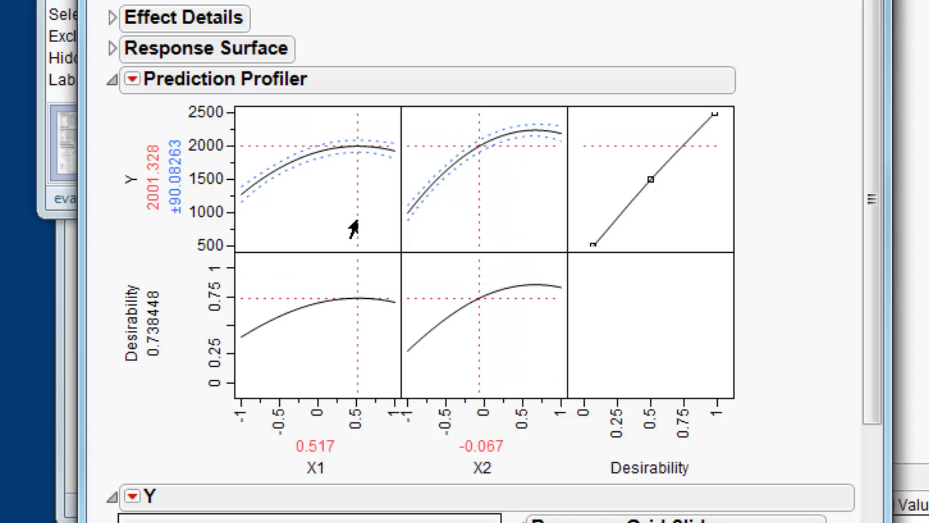
drag(339, 222, 294, 231)
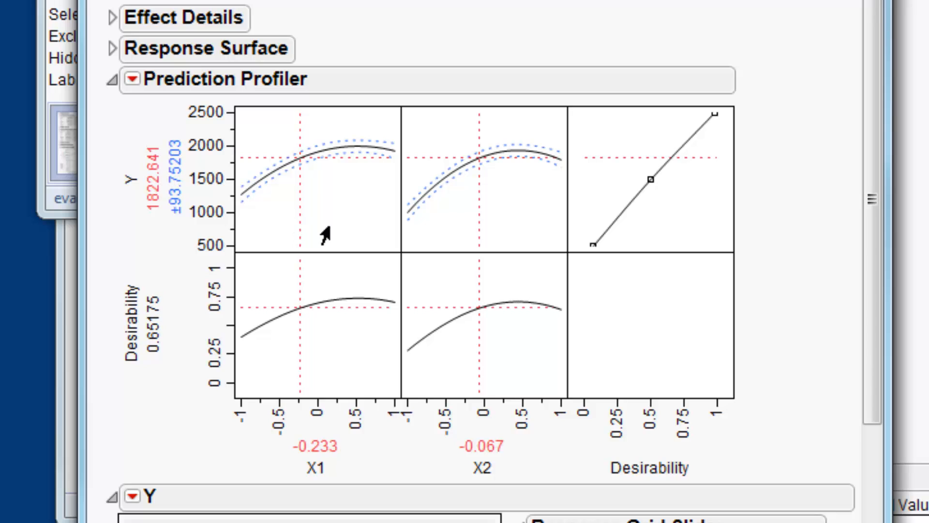
mouse_move(485, 224)
mouse_down()
mouse_move(526, 223)
mouse_move(503, 224)
mouse_up()
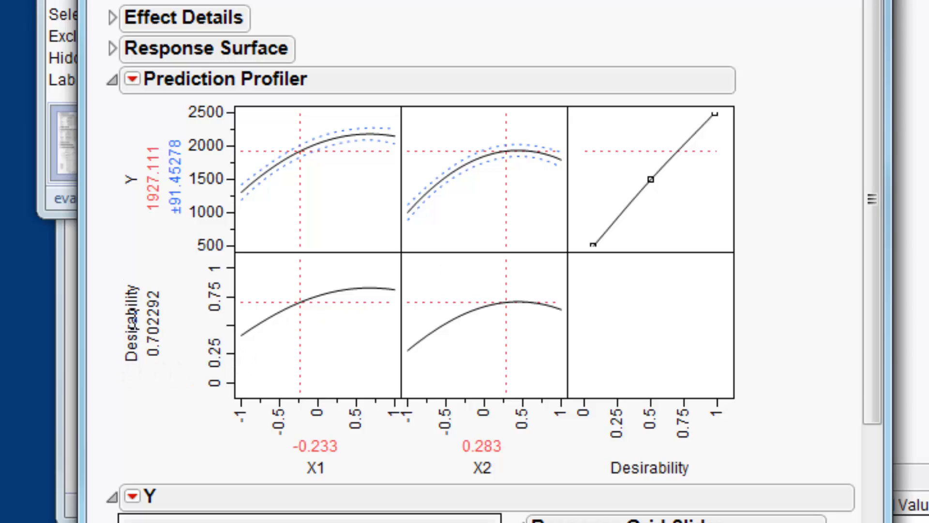
Maximize Desirability in the Prediction Profiler
click(132, 80)
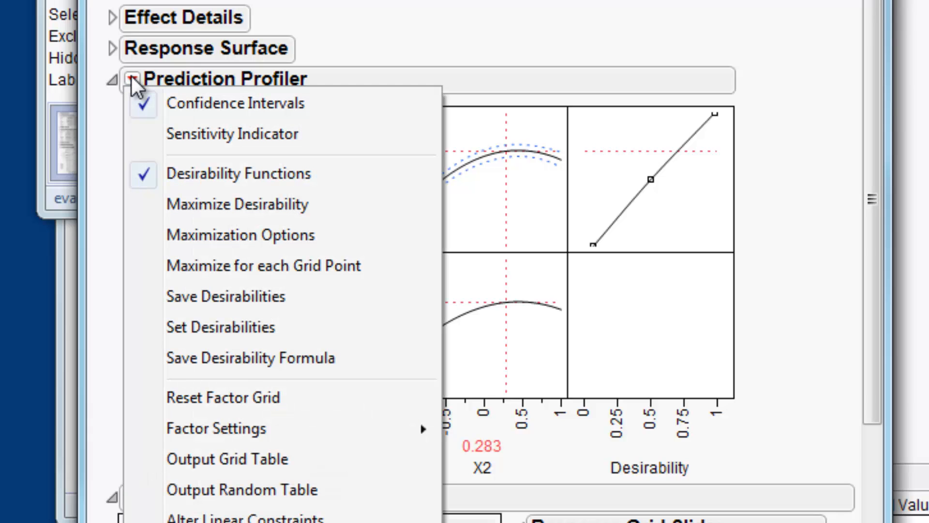
click(203, 198)
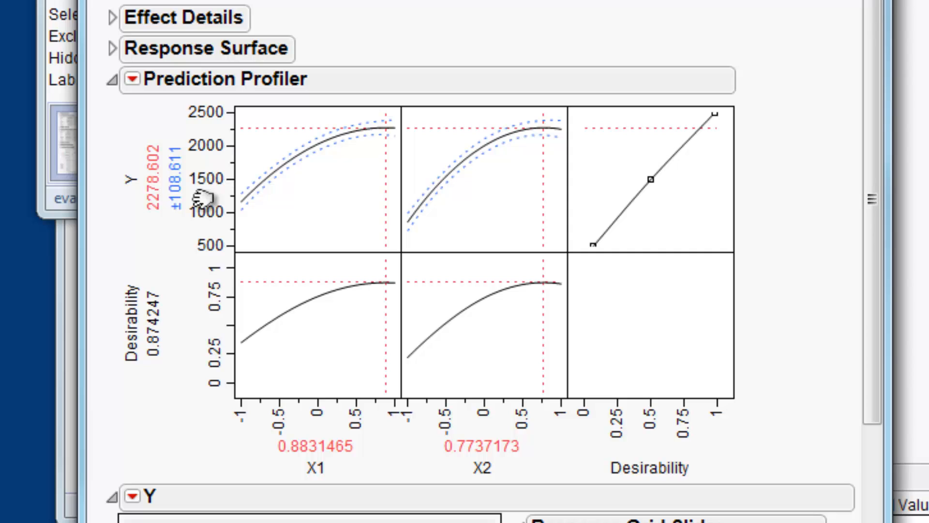
Move the Contour Profiler crosshair near the maximum at about X1 0.77, X2 0.70
drag(881, 147, 881, 363)
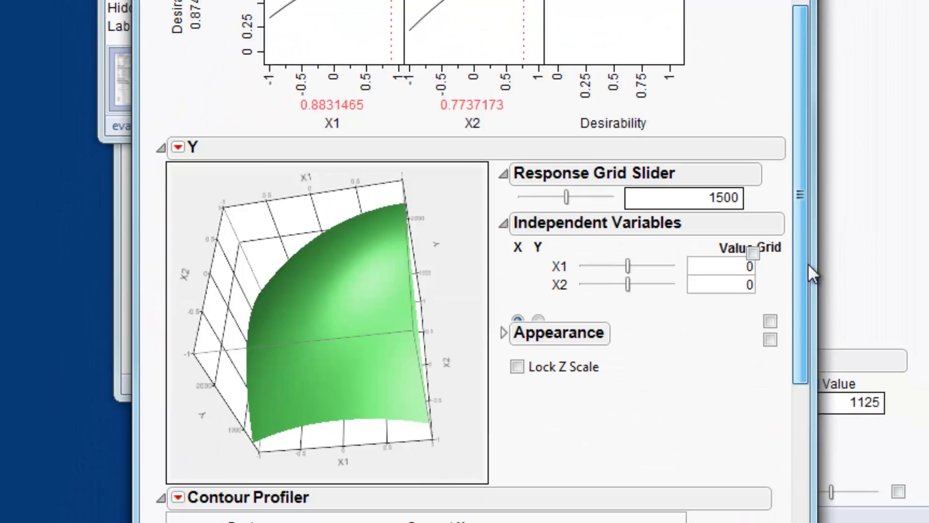
drag(809, 269, 809, 388)
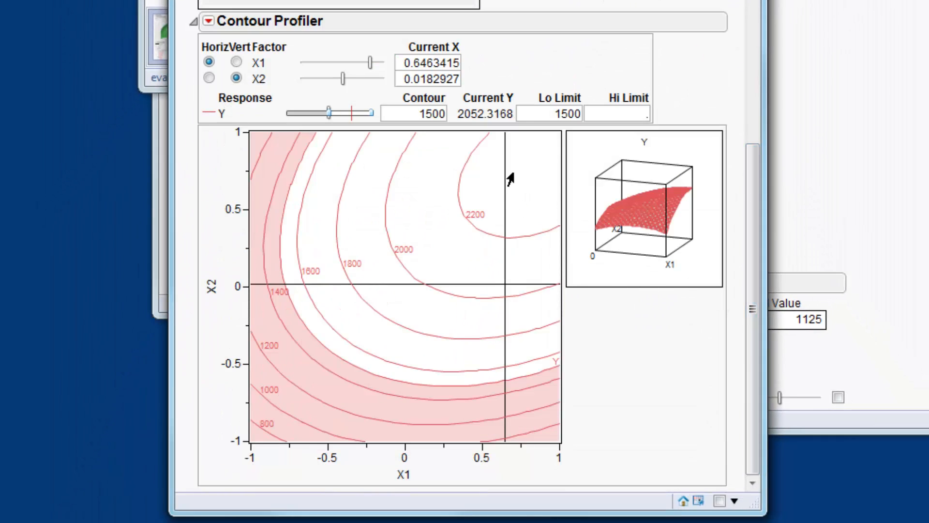
drag(502, 288, 521, 186)
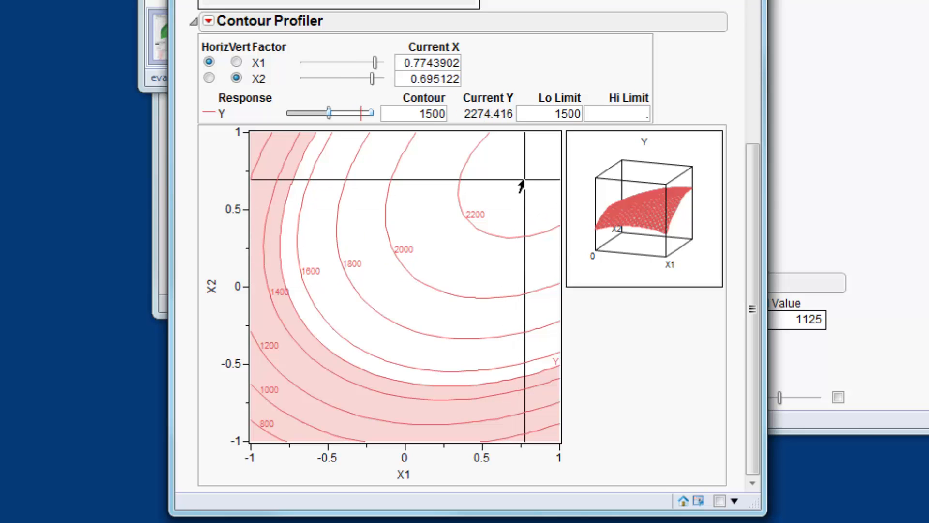
Set the Contour Profiler's current X1 to 0.88 and X2 to 0.77
drag(754, 196, 754, 114)
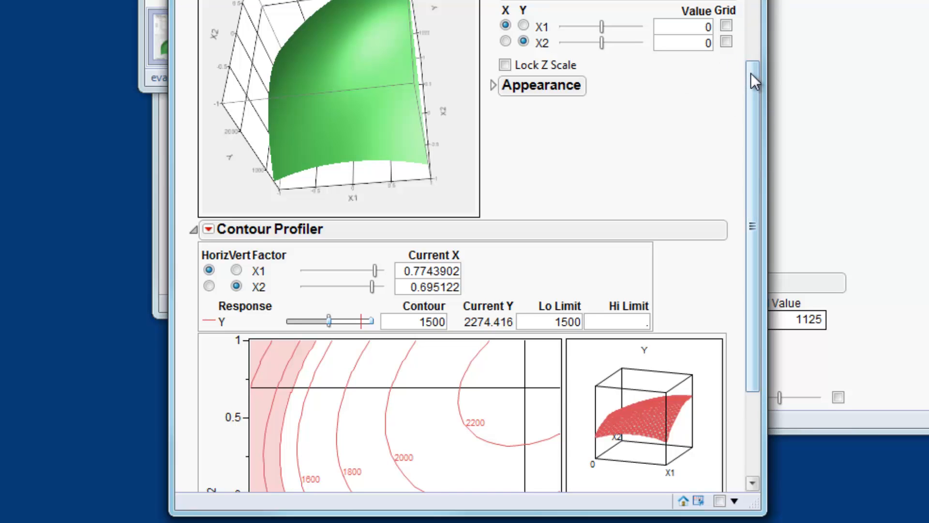
drag(751, 73, 754, 77)
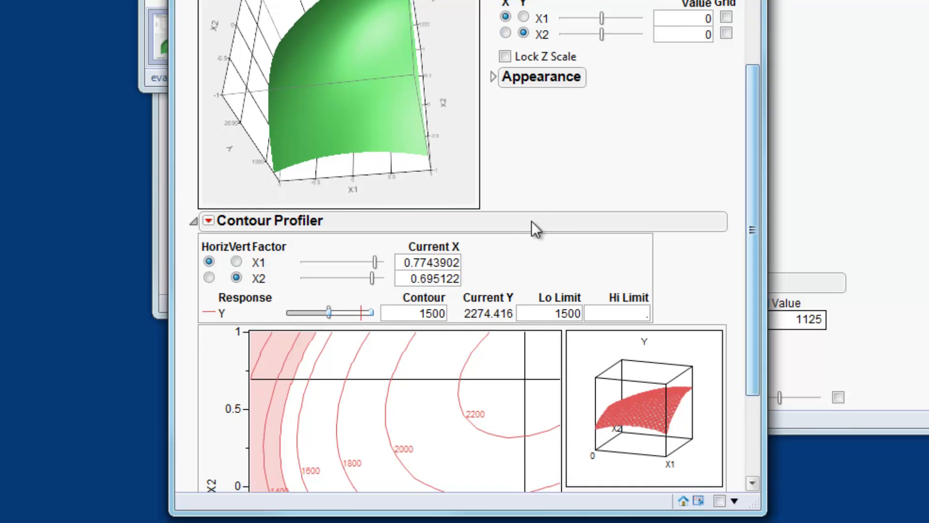
double_click(431, 262)
text(0)
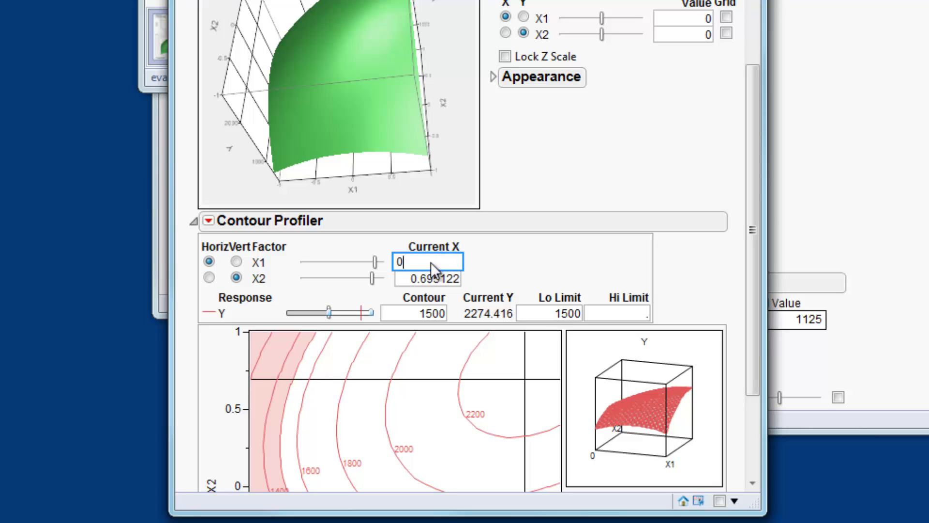
text(.88)
double_click(433, 278)
text(0.77)
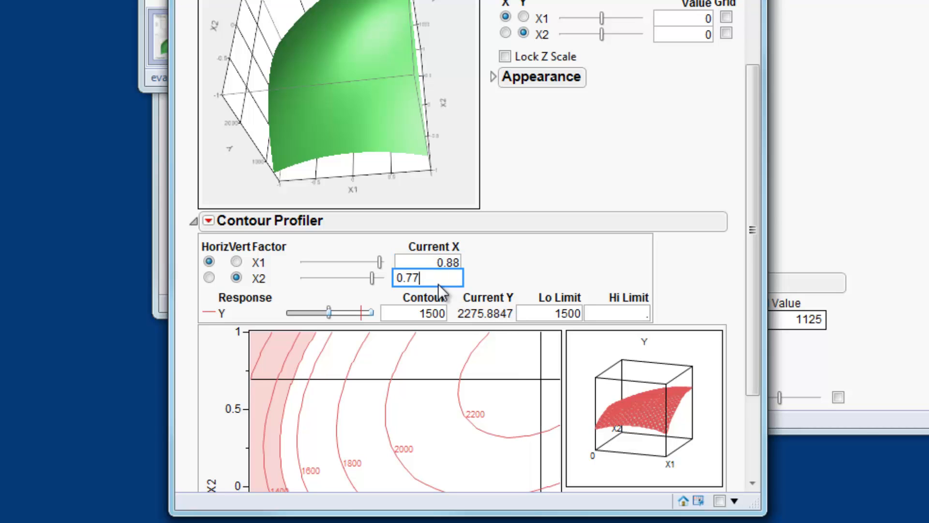
key(Return)
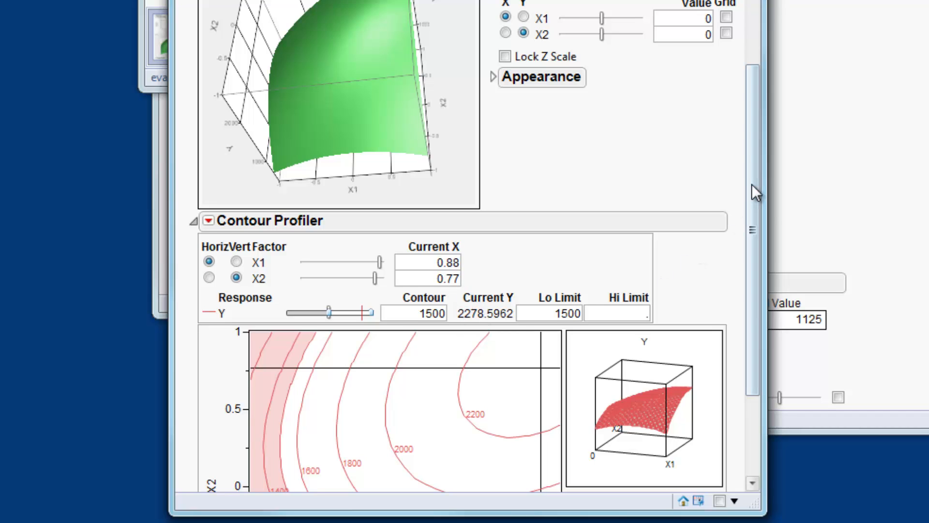
scroll(760, 253, down, 5)
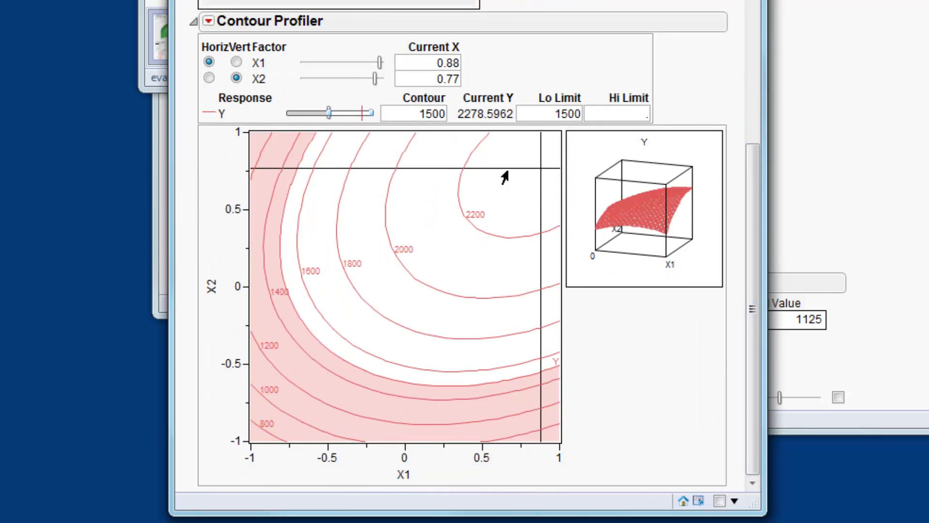